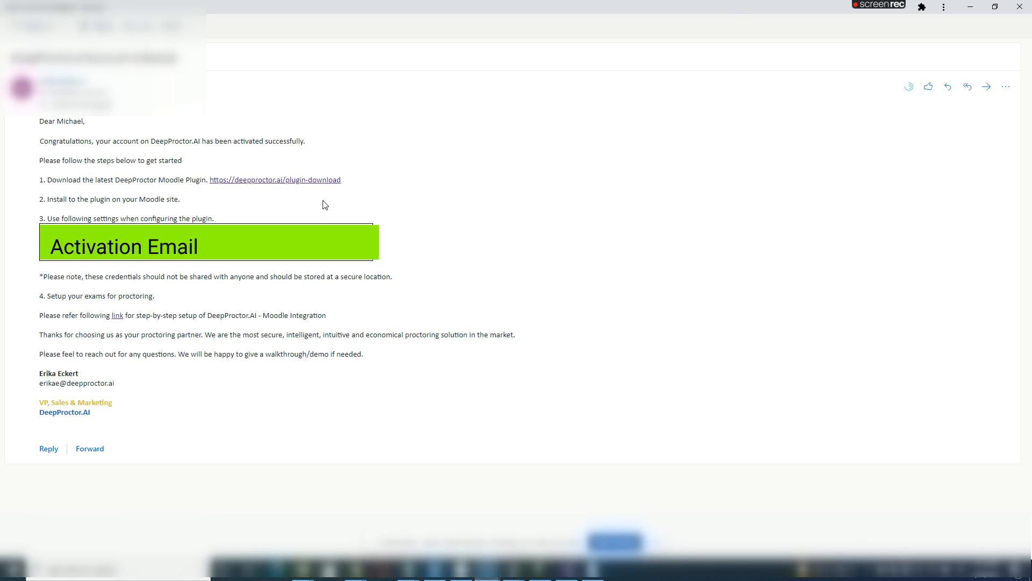
# Step: Download the proctoring_v4 zip through the plugin link in the activation email and show the downloaded file in its folder
pyautogui.click(315, 182)
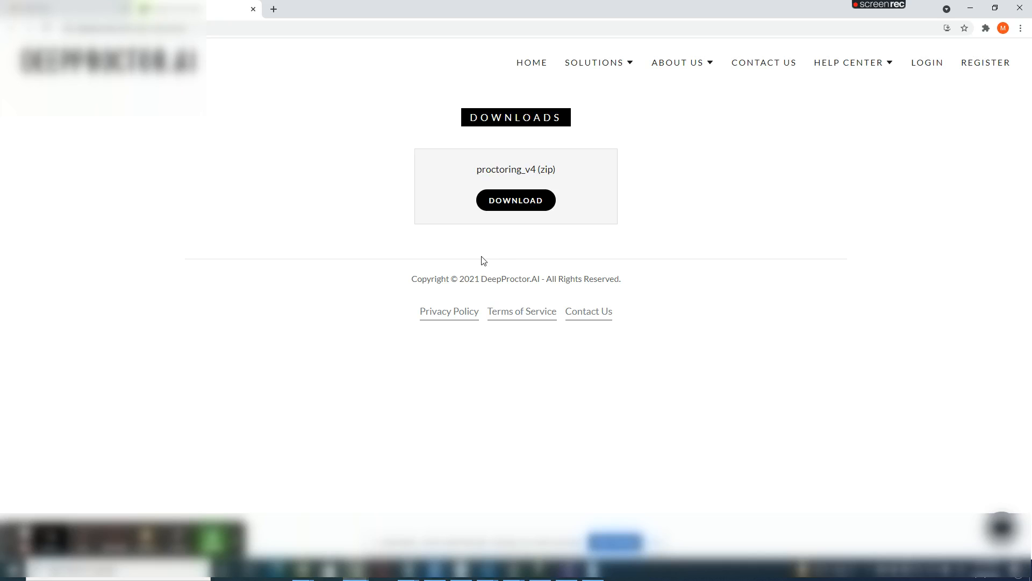
pyautogui.click(527, 202)
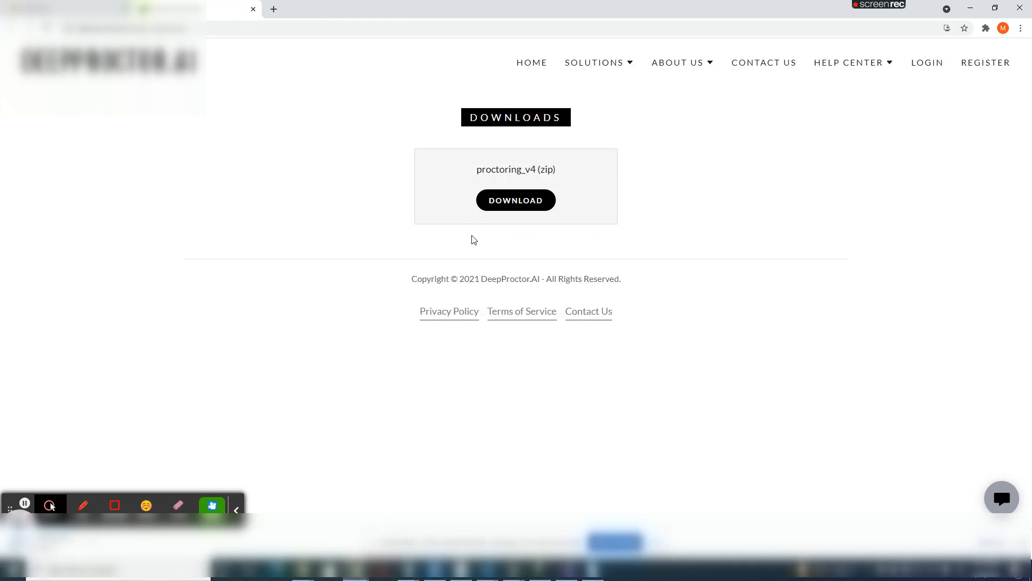
pyautogui.click(115, 544)
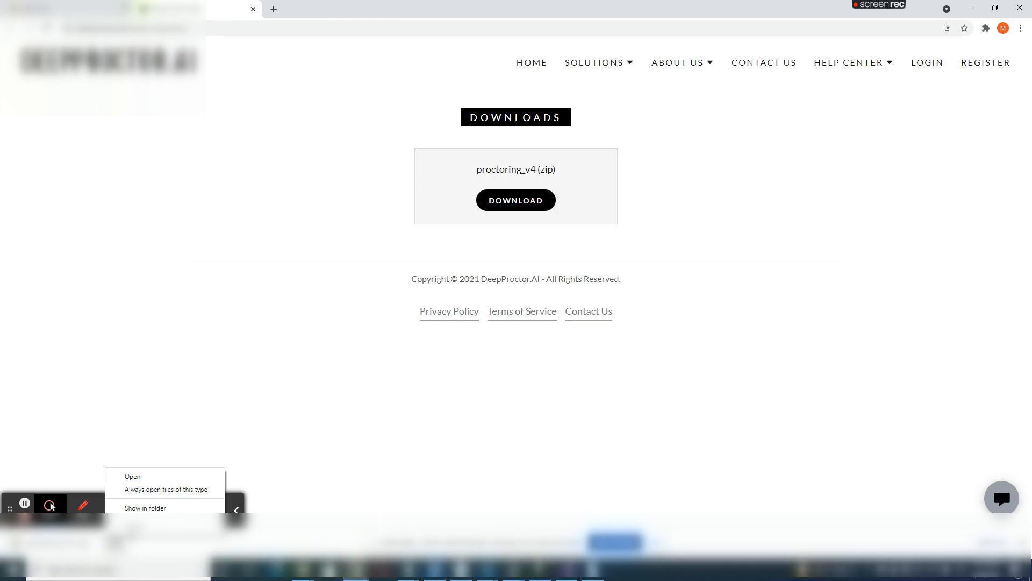
pyautogui.click(141, 509)
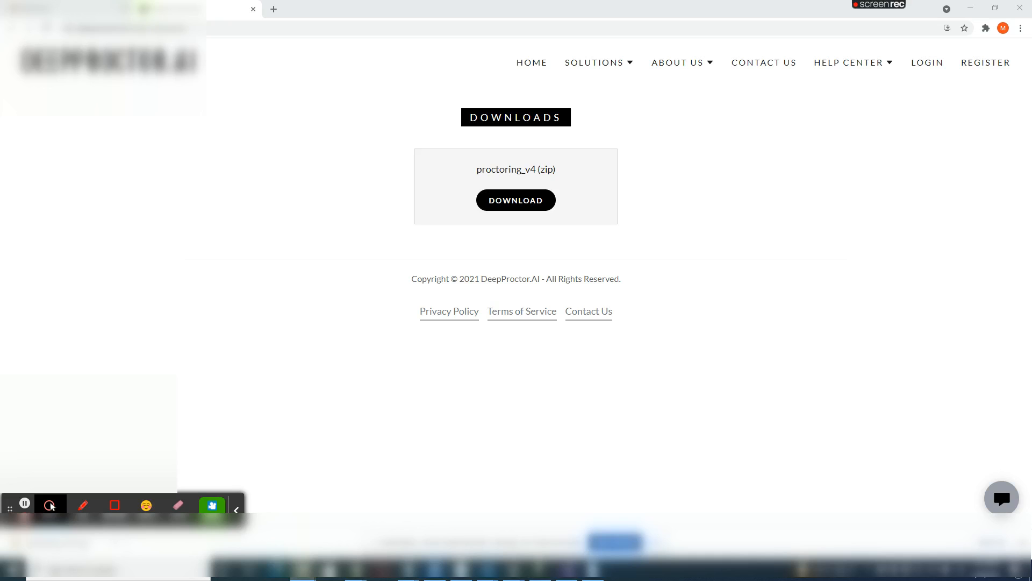
# Step: Paste the downloaded plugin zip into the Plugins folder on drive C and close the plugin download page
pyautogui.rightClick(511, 187)
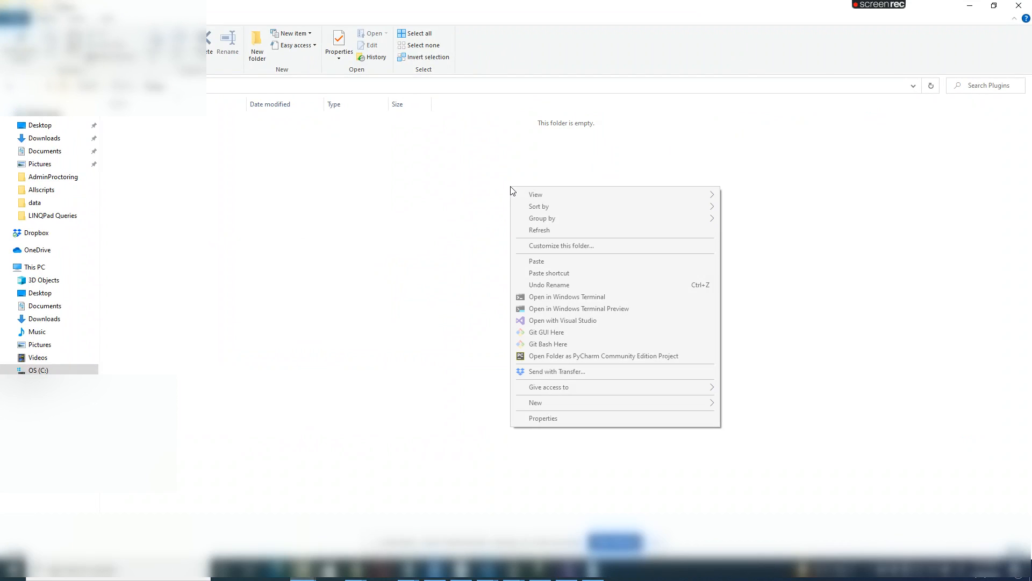
pyautogui.click(552, 260)
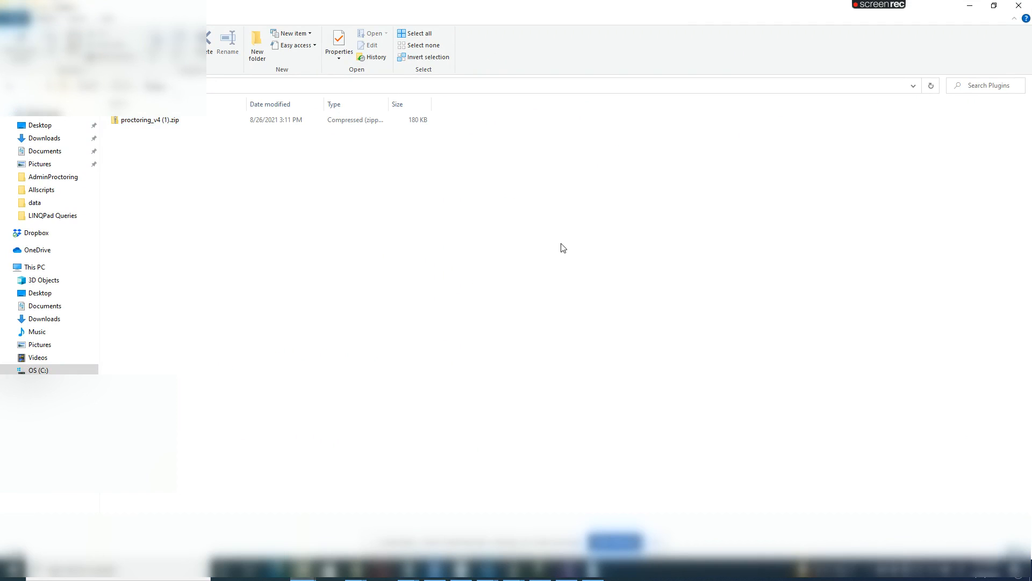
pyautogui.moveTo(586, 6); pyautogui.dragTo(1031, 258)
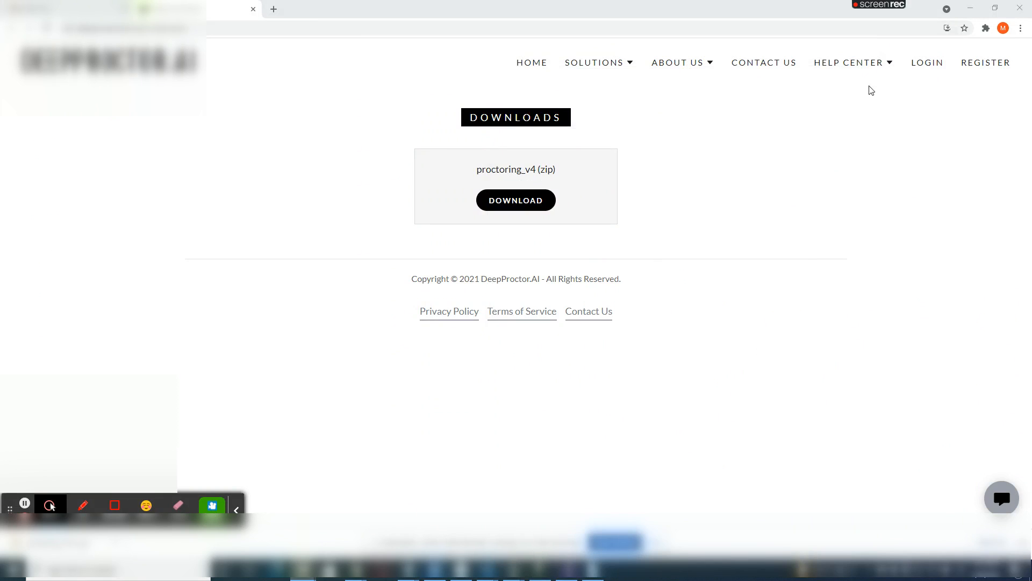
pyautogui.click(253, 10)
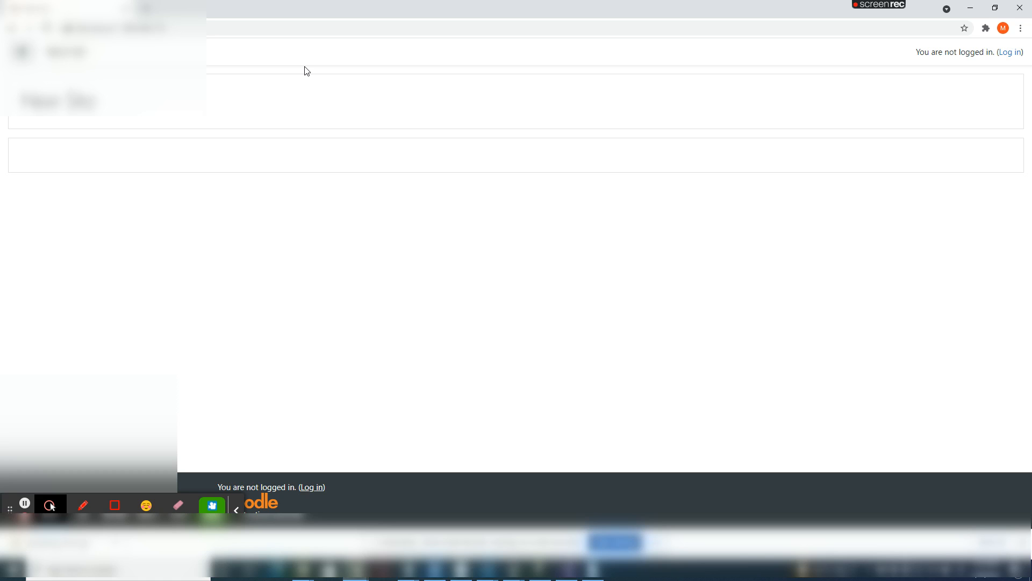
# Step: Log in to the Moodle site with the username "user" and the account password
pyautogui.click(1009, 56)
pyautogui.click(369, 179)
pyautogui.write('user')
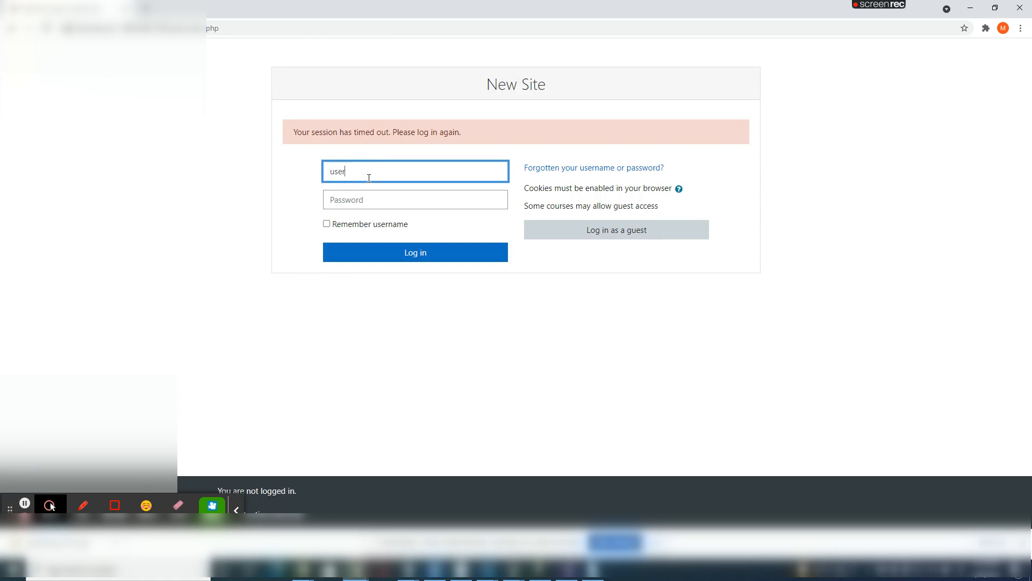
pyautogui.press('Tab')
pyautogui.write('******')
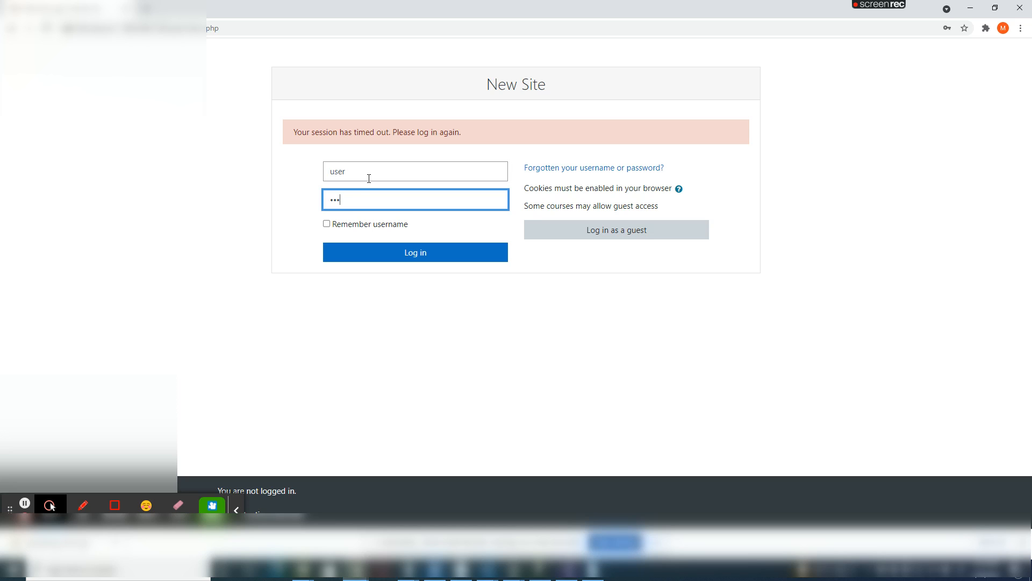
pyautogui.write('*')
pyautogui.click(417, 259)
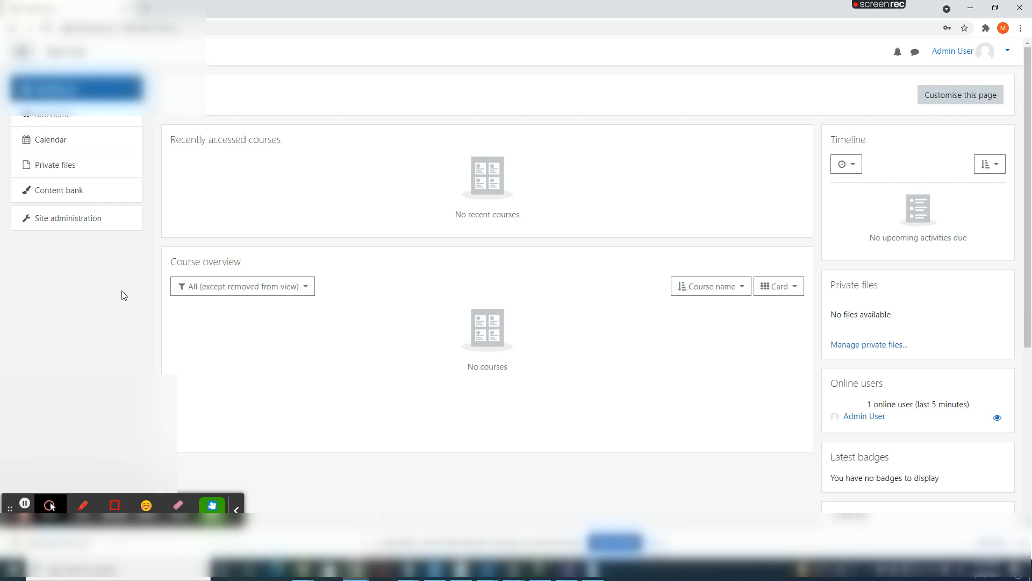
# Step: Open the site's plugin administration page and arrange it side by side with the Plugins folder window
pyautogui.click(55, 222)
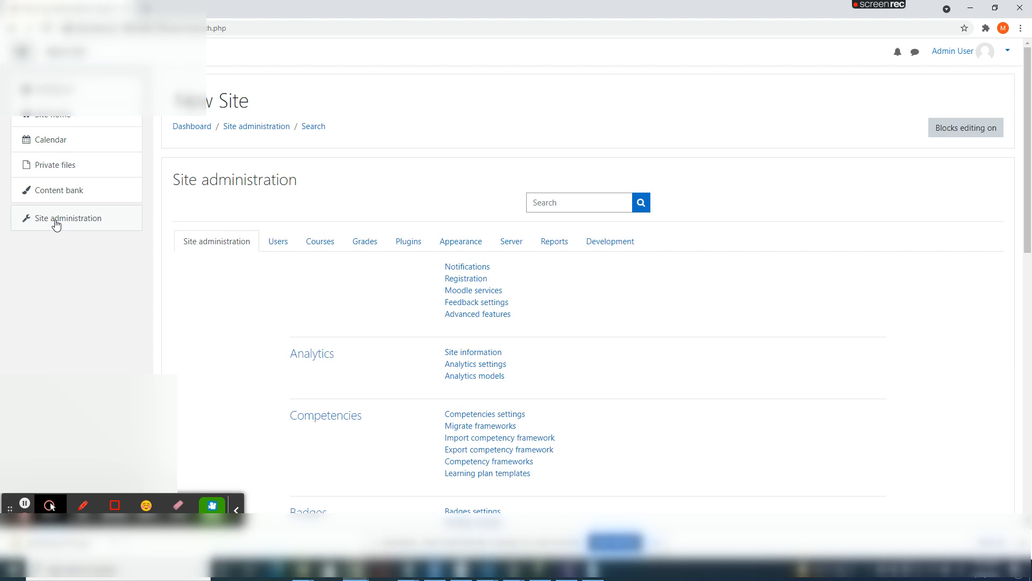
pyautogui.click(406, 243)
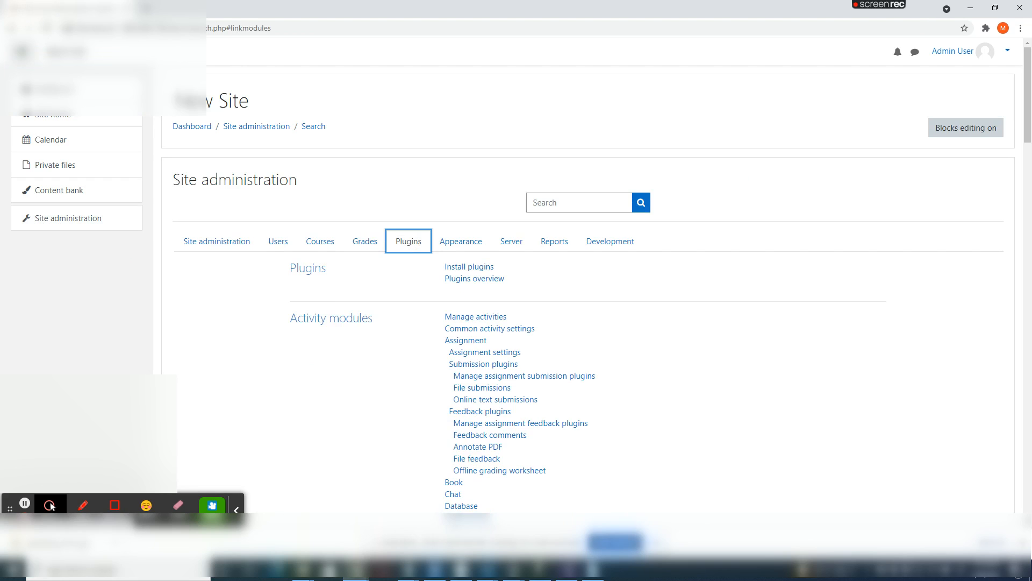
pyautogui.moveTo(1031, 156); pyautogui.dragTo(746, 21)
pyautogui.moveTo(420, 6); pyautogui.dragTo(0, 16)
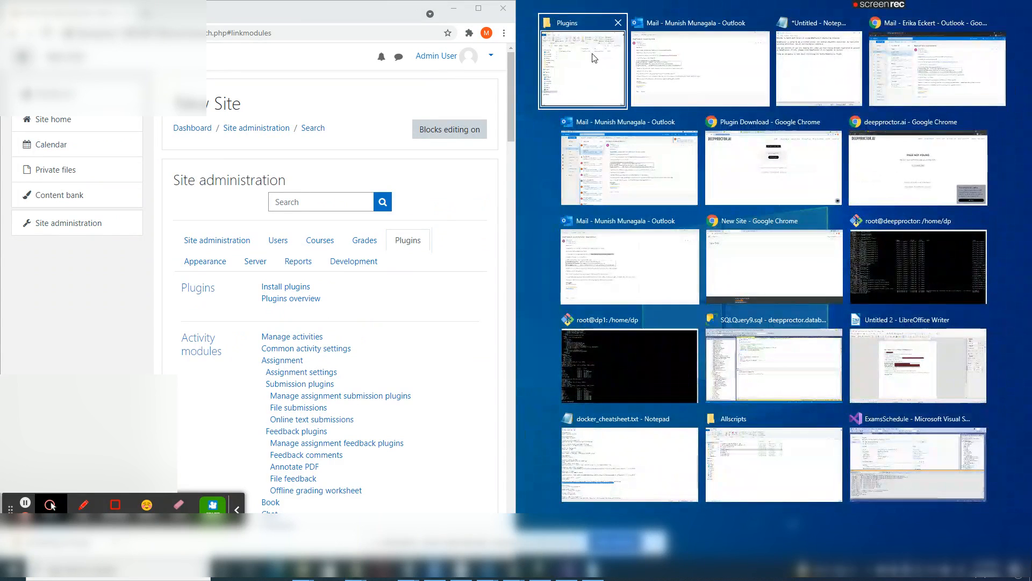
pyautogui.click(595, 58)
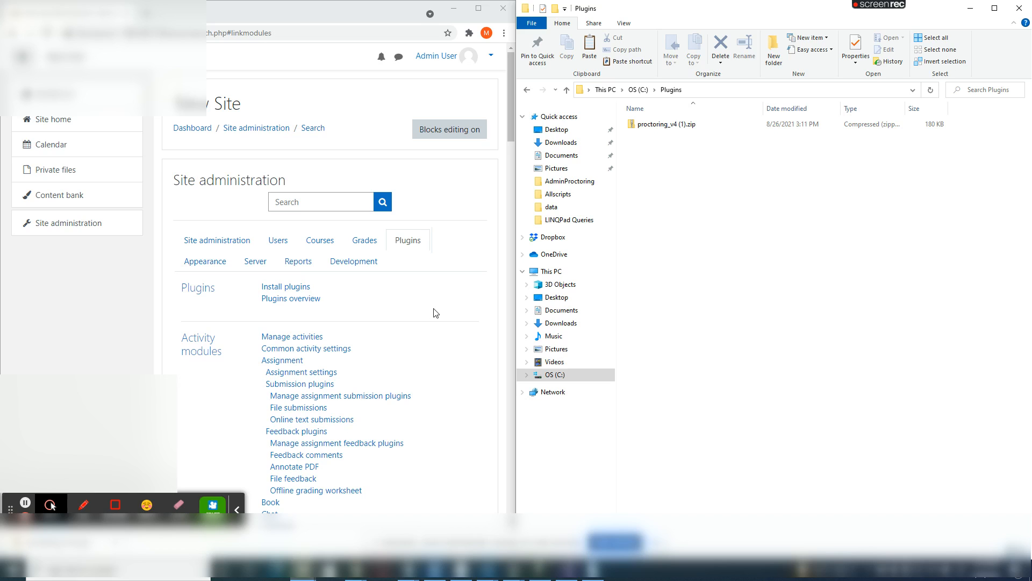
# Step: Install a plugin from a ZIP file using proctoring_v4 (1).zip from the Plugins folder, continuing past validation
pyautogui.click(286, 287)
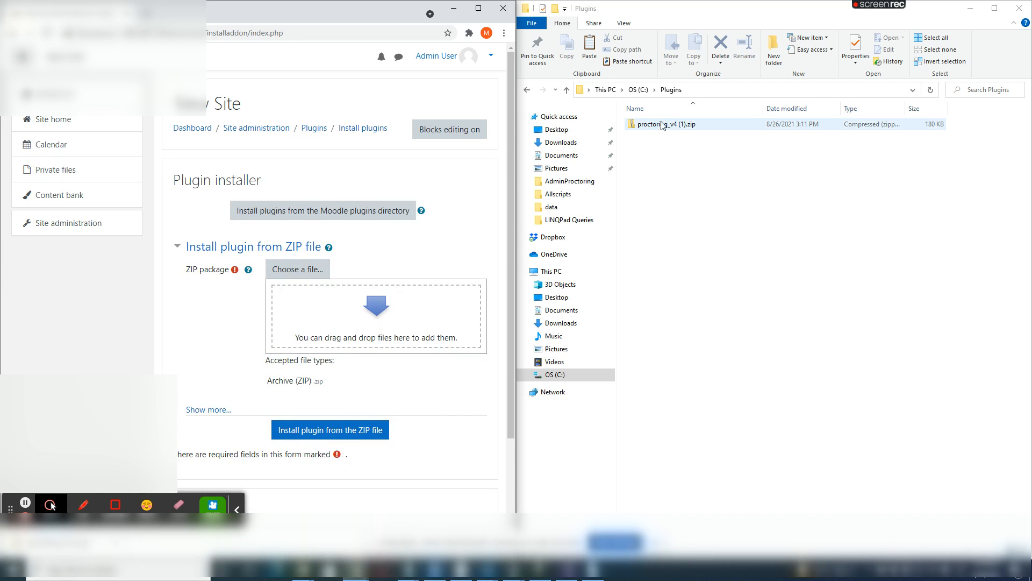
pyautogui.moveTo(659, 126); pyautogui.dragTo(472, 275)
pyautogui.moveTo(680, 125); pyautogui.dragTo(346, 335)
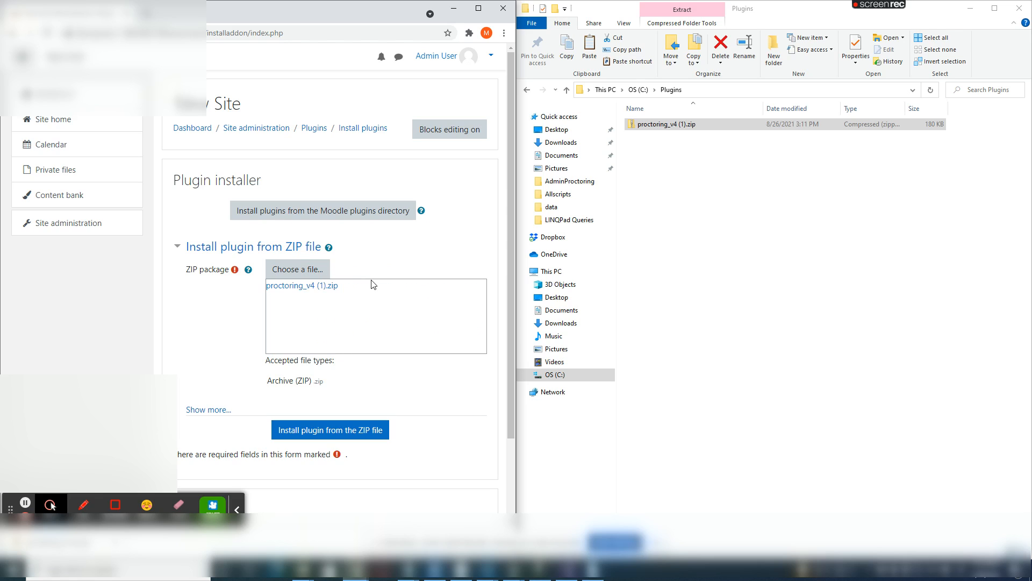
pyautogui.click(327, 430)
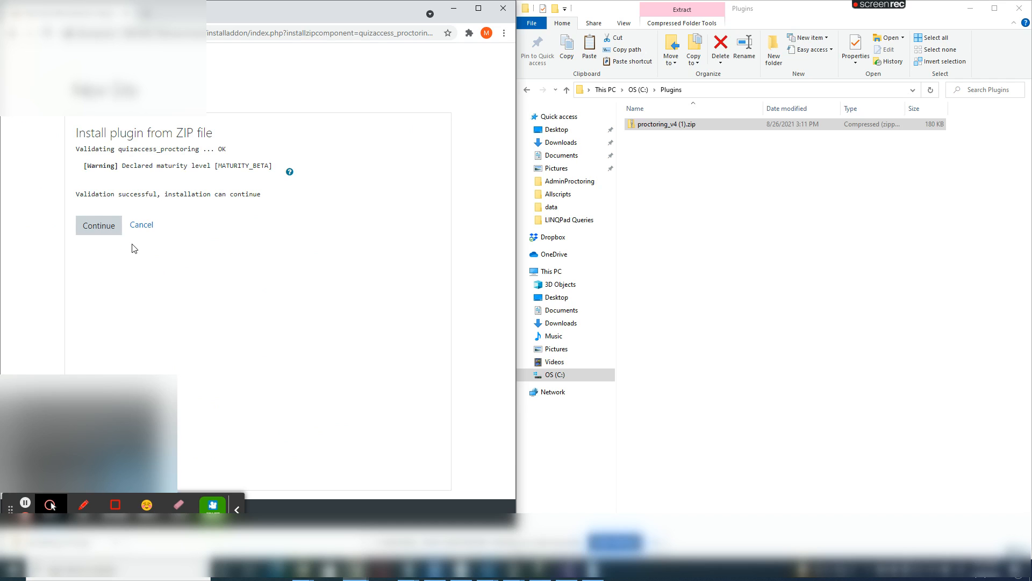
pyautogui.click(104, 228)
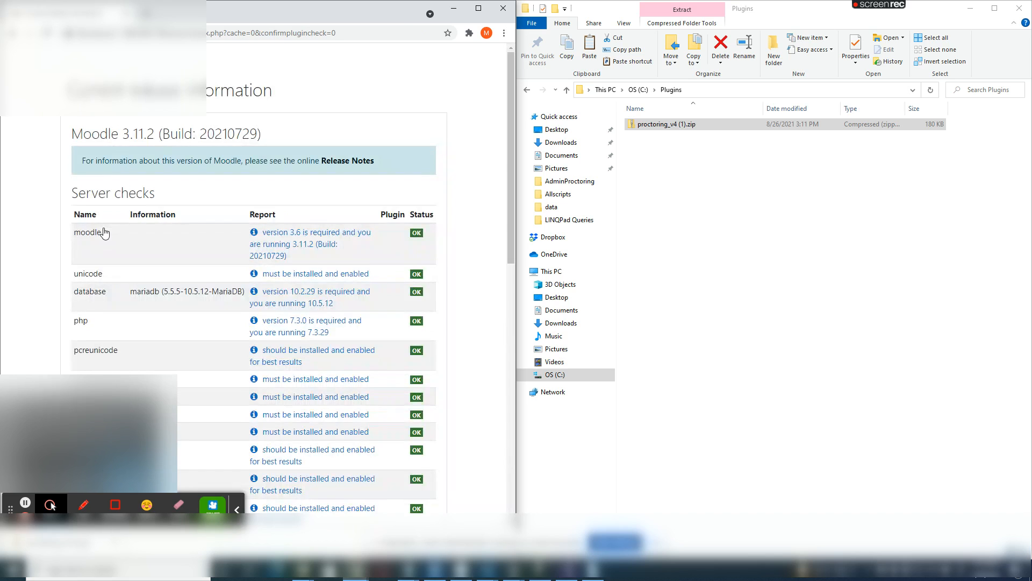
# Step: Continue past the server checks, reload the plugins check and upgrade the Moodle database for the Proctoring plugin
pyautogui.scroll(-10, 402, 266)
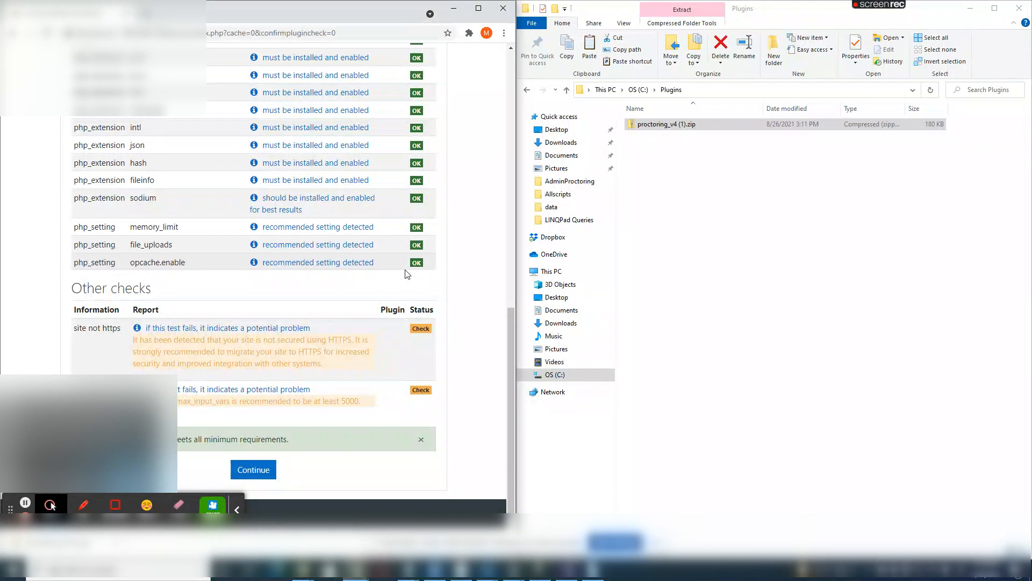
pyautogui.click(251, 471)
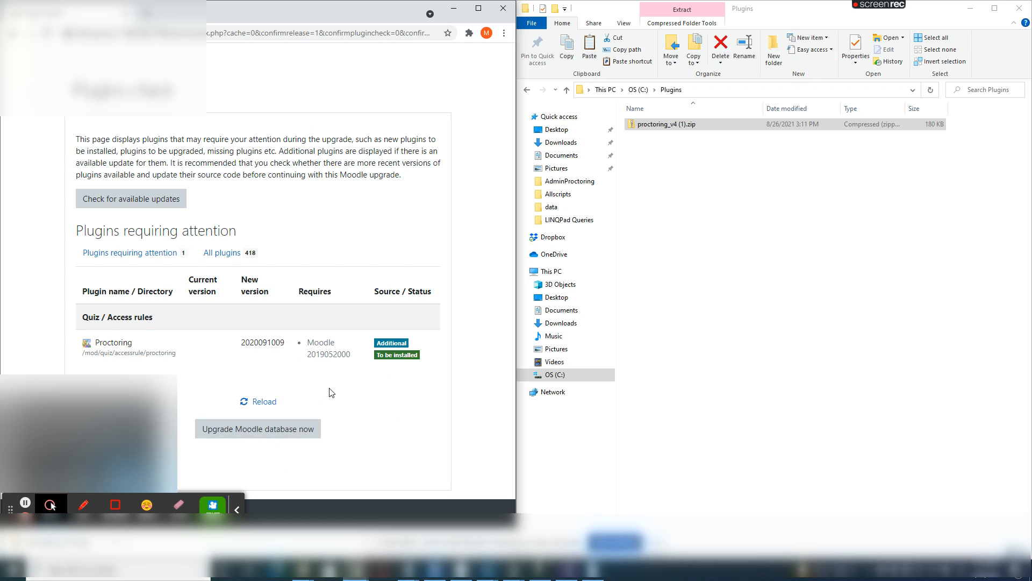
pyautogui.click(265, 402)
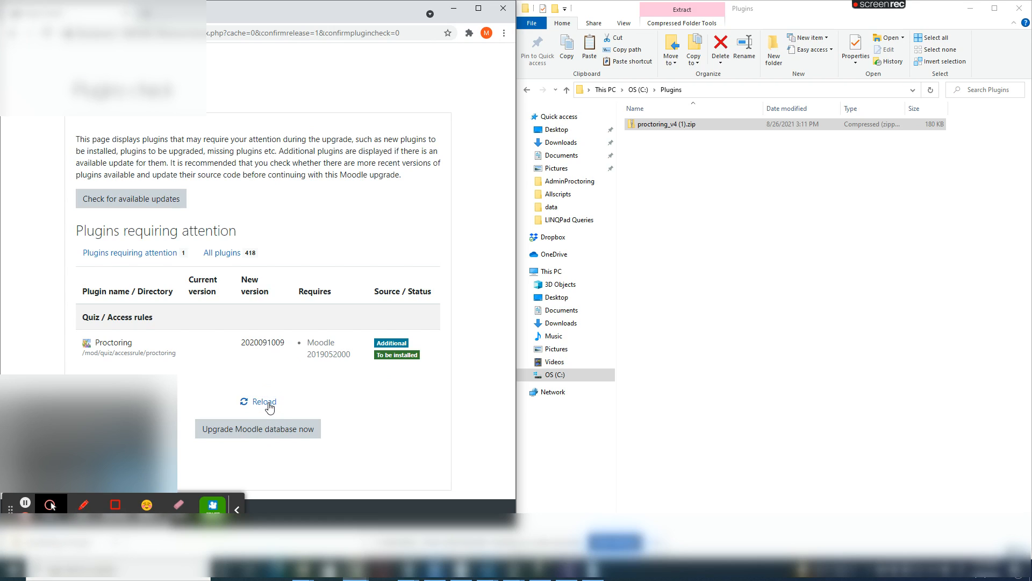
pyautogui.click(278, 432)
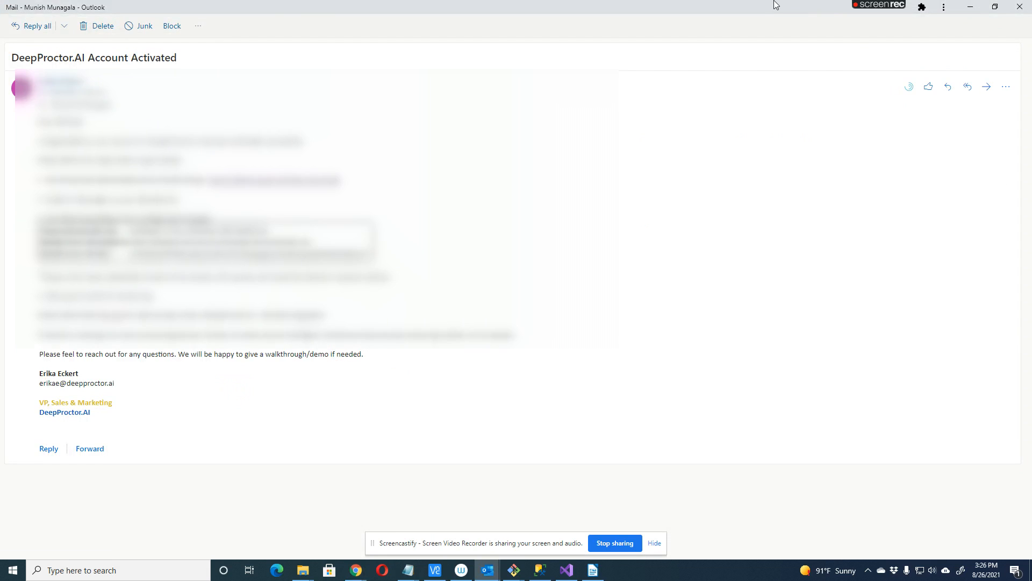
# Step: Try to fill the first credential field of the new Proctoring settings with a value copied from the activation email in Outlook
pyautogui.moveTo(775, 3); pyautogui.dragTo(1031, 157)
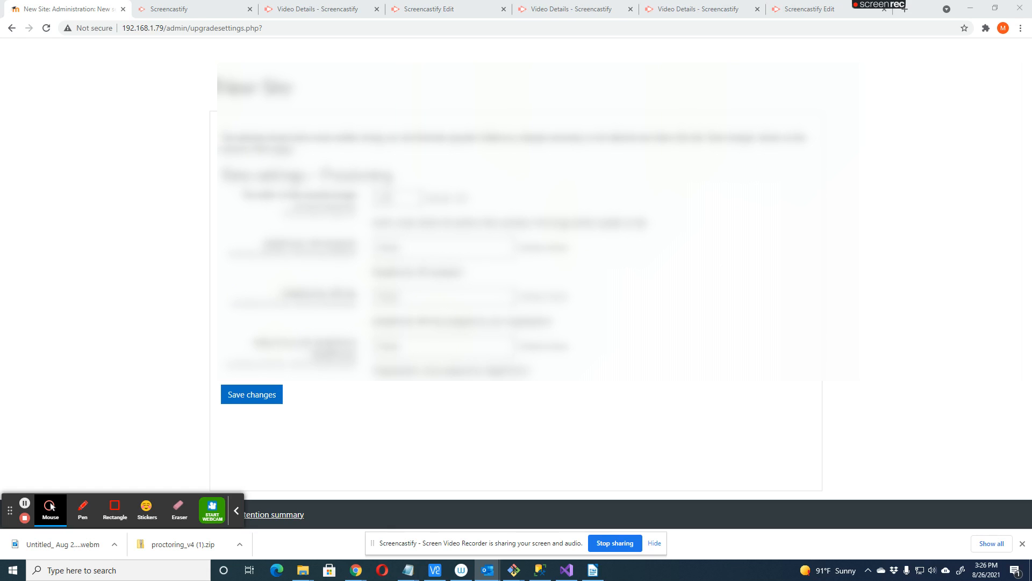
pyautogui.moveTo(1031, 51); pyautogui.dragTo(872, 28)
pyautogui.moveTo(785, 29); pyautogui.dragTo(768, 19)
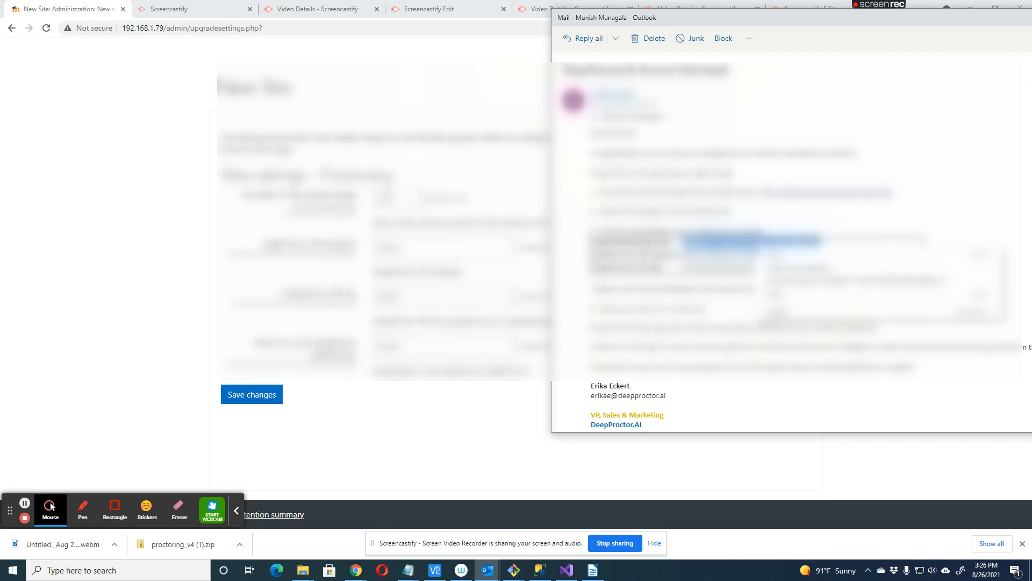
pyautogui.click(933, 17)
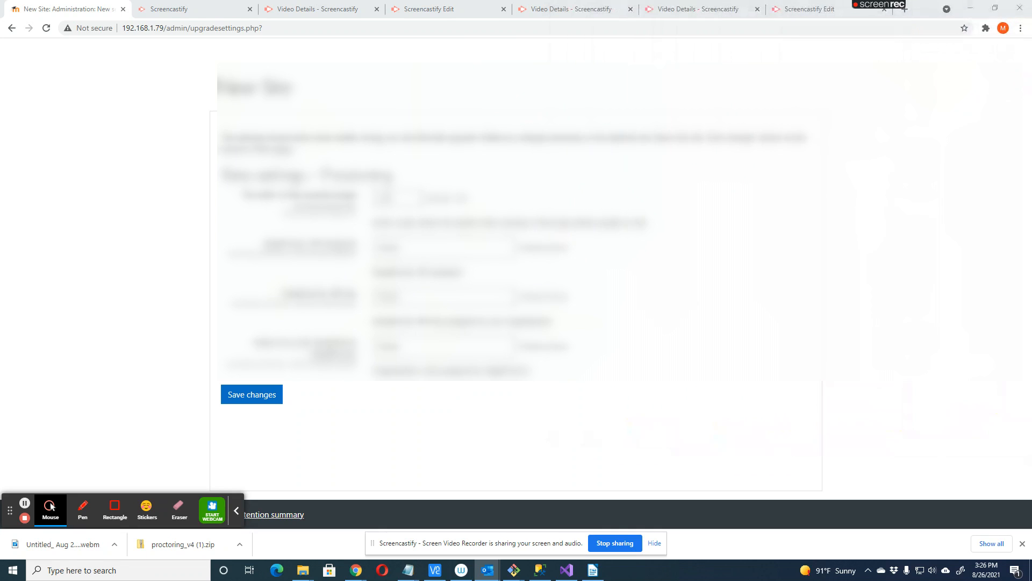
pyautogui.click(391, 244)
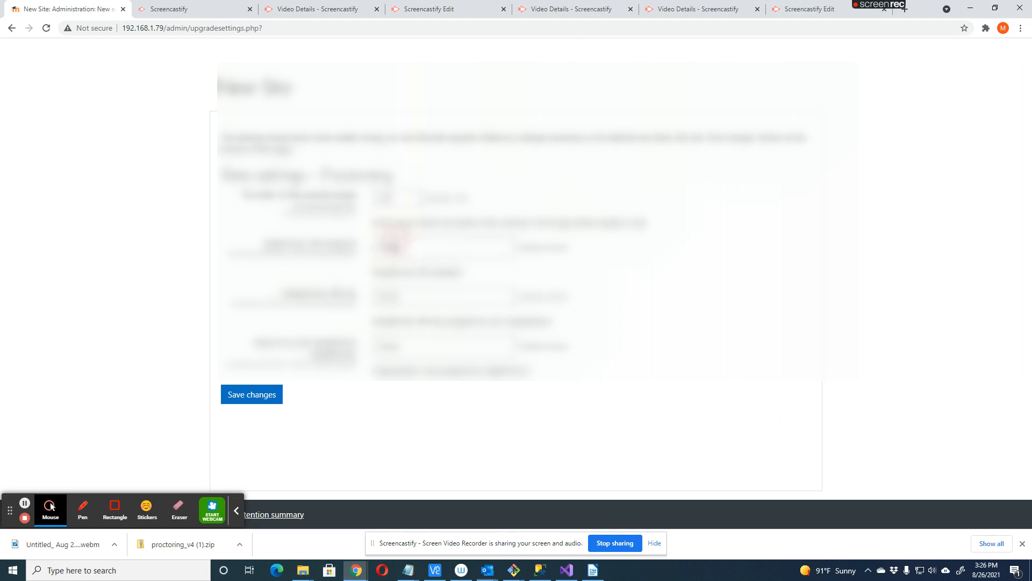
pyautogui.moveTo(436, 247); pyautogui.dragTo(346, 244)
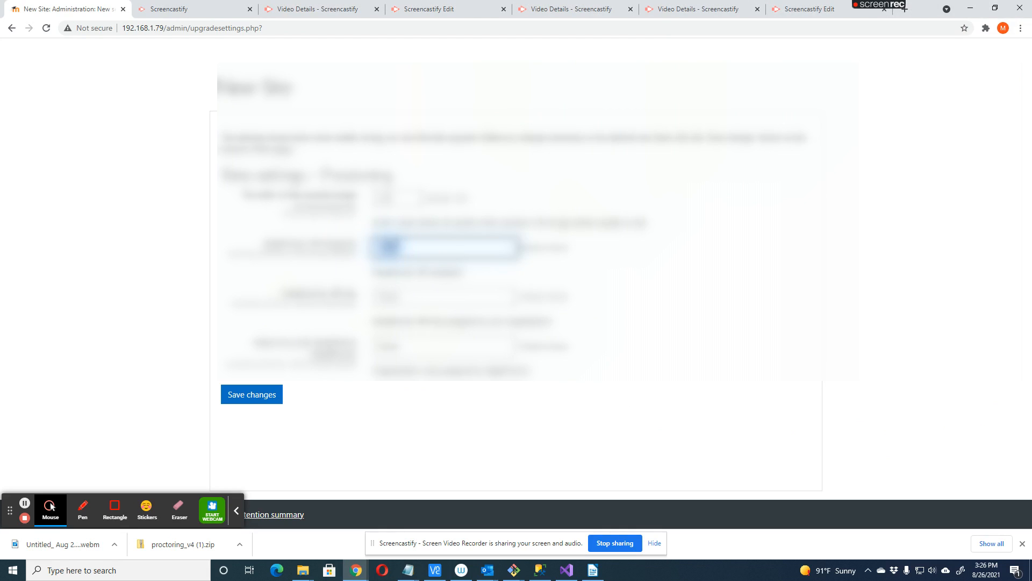
pyautogui.hotkey('ctrl', 'v')
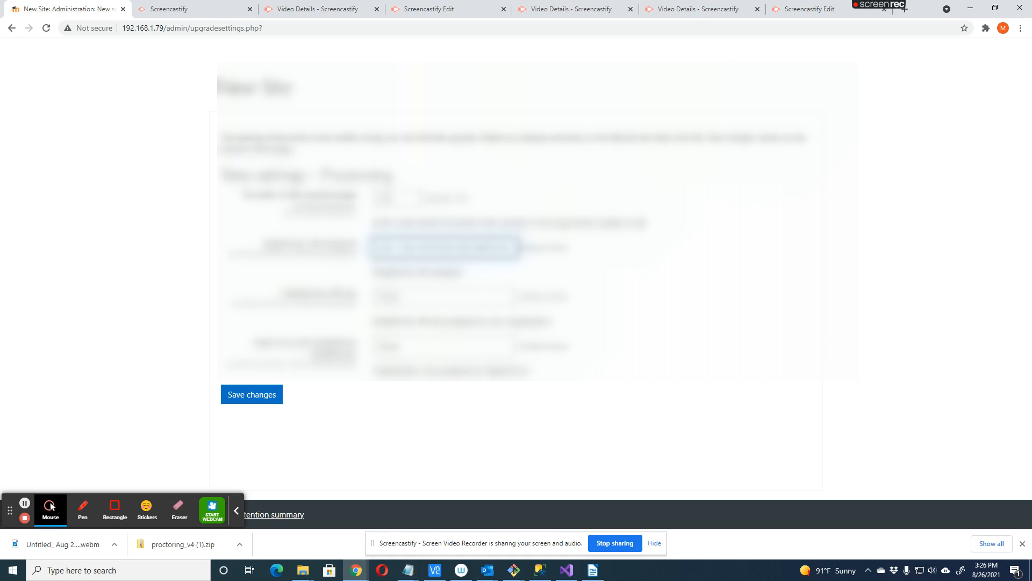
# Step: Replace the first Proctoring credential field's content with the matching value copied again from the activation email
pyautogui.hotkey('alt', 'Tab')
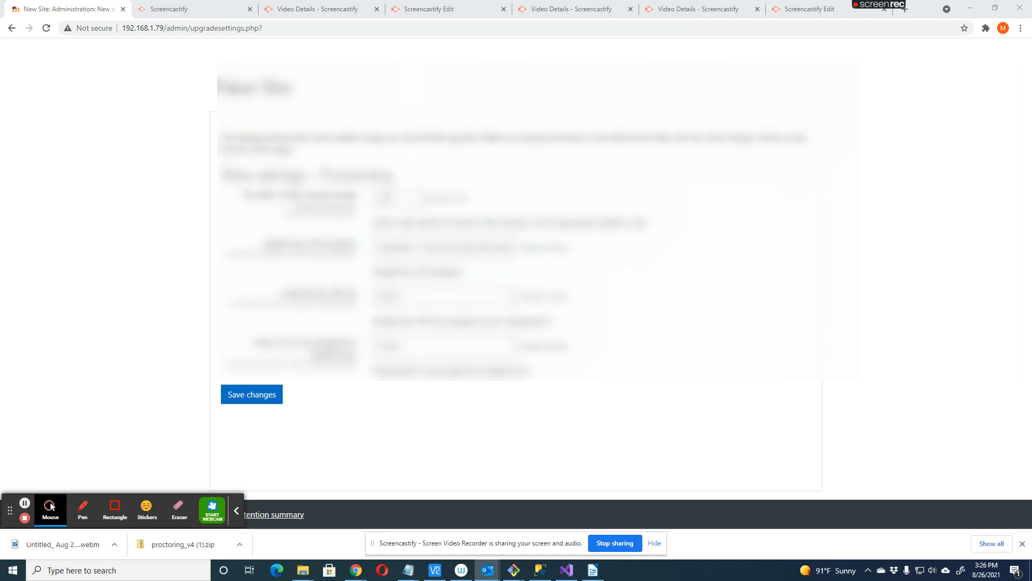
pyautogui.hotkey('alt', 'Tab')
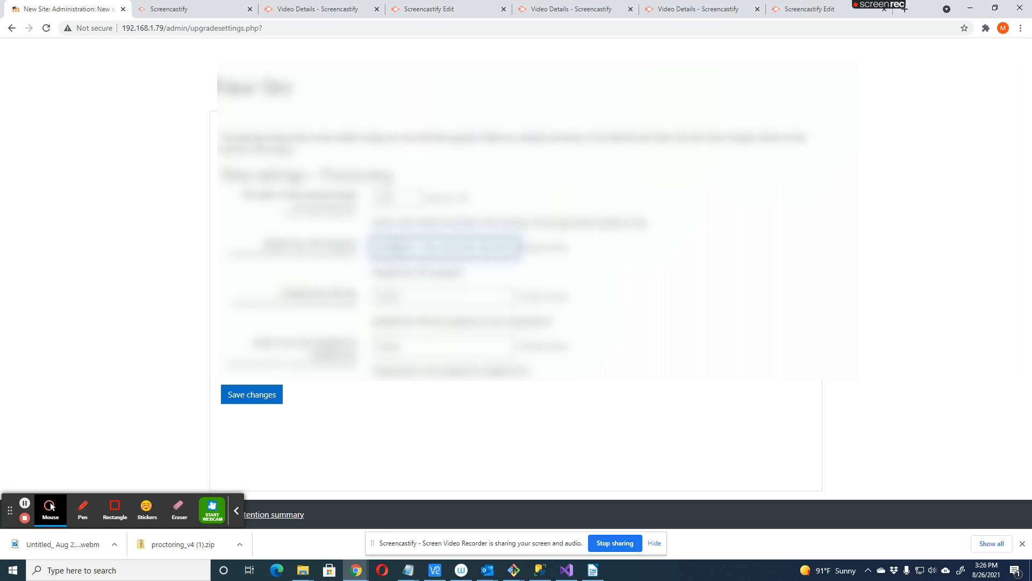
pyautogui.tripleClick(396, 247)
pyautogui.press('BackSpace')
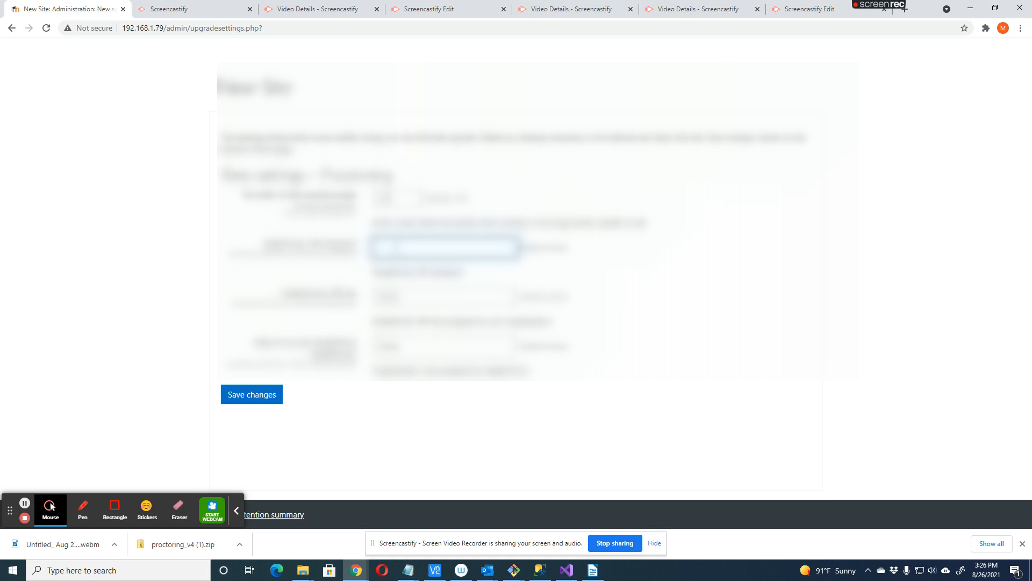
pyautogui.hotkey('ctrl', 'v')
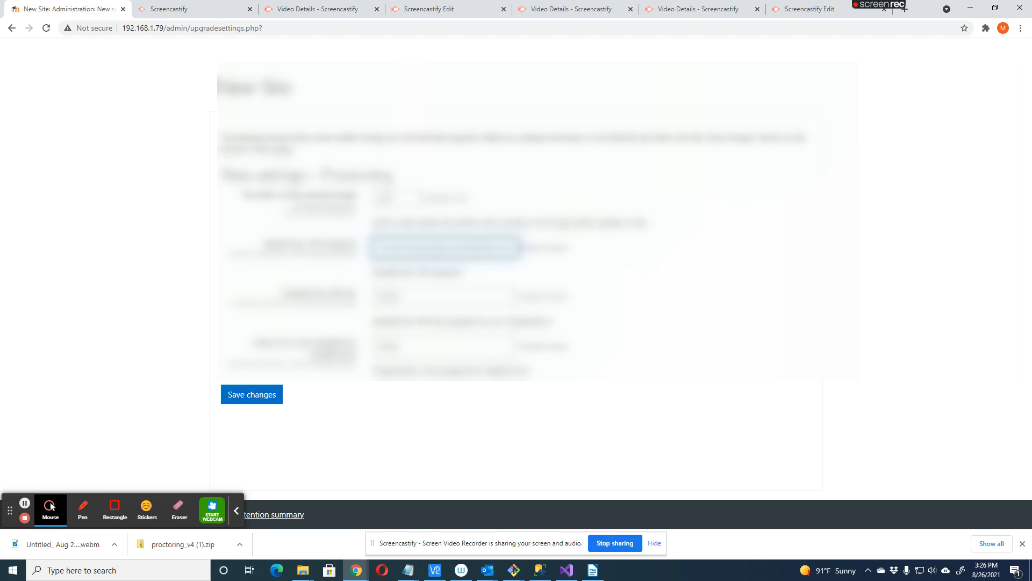
# Step: Fill the second Proctoring credential field with its matching value copied from the activation email
pyautogui.hotkey('alt', 'Tab')
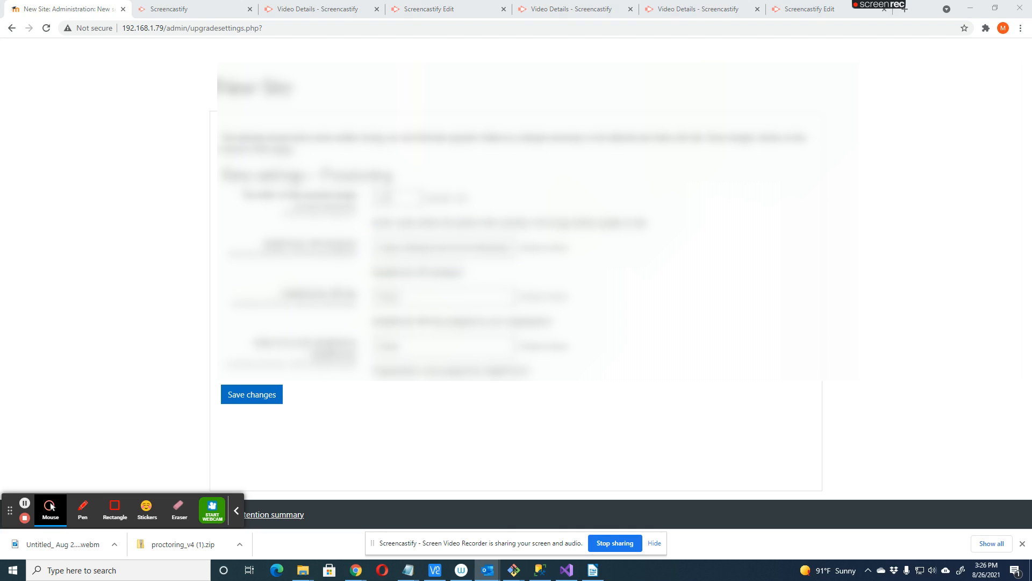
pyautogui.tripleClick(488, 293)
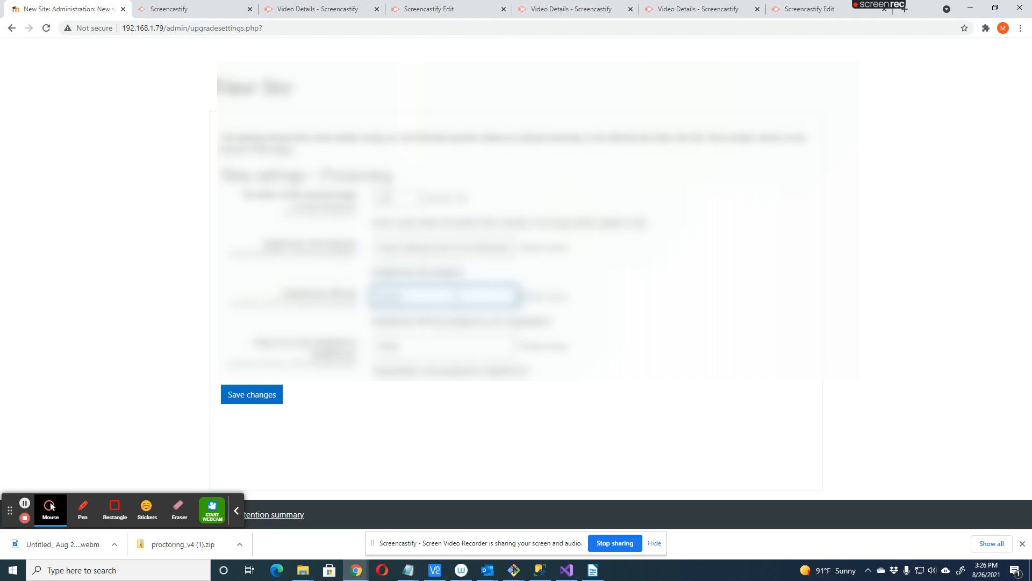
pyautogui.hotkey('ctrl', 'v')
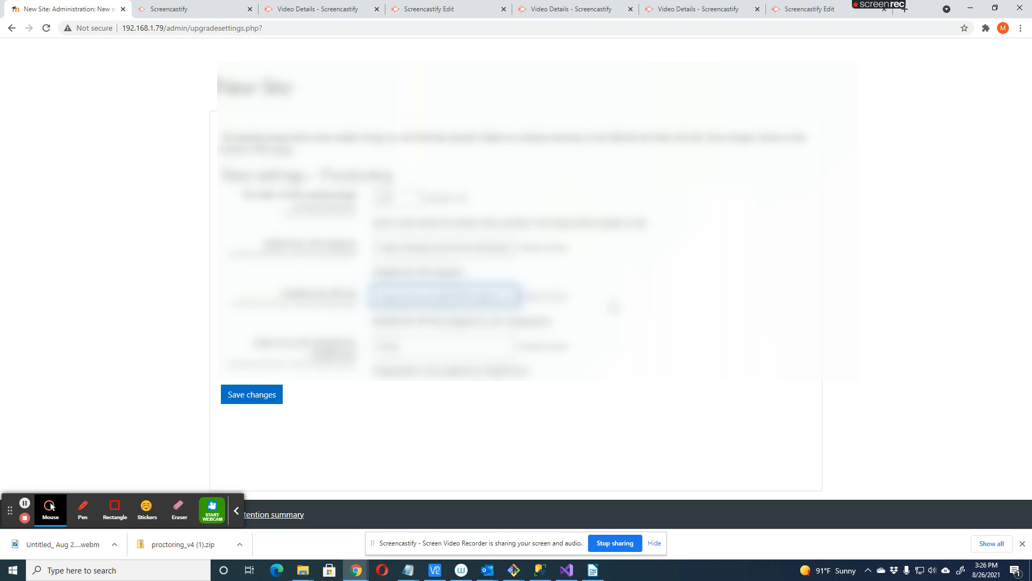
# Step: Fill the last Proctoring credential field with its value from the activation email and save the plugin settings
pyautogui.hotkey('alt', 'Tab')
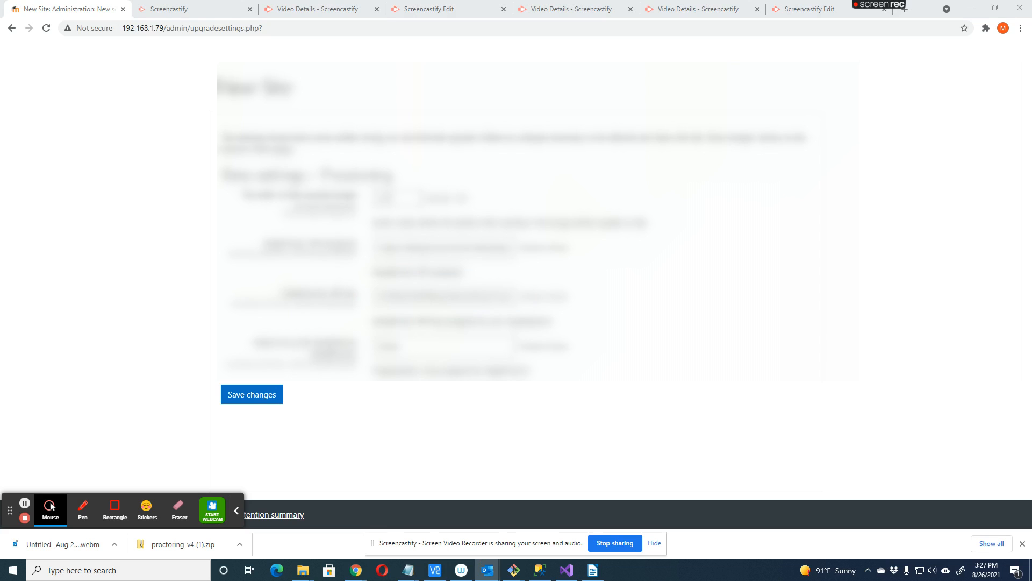
pyautogui.click(452, 343)
pyautogui.moveTo(401, 344); pyautogui.dragTo(362, 343)
pyautogui.hotkey('ctrl', 'v')
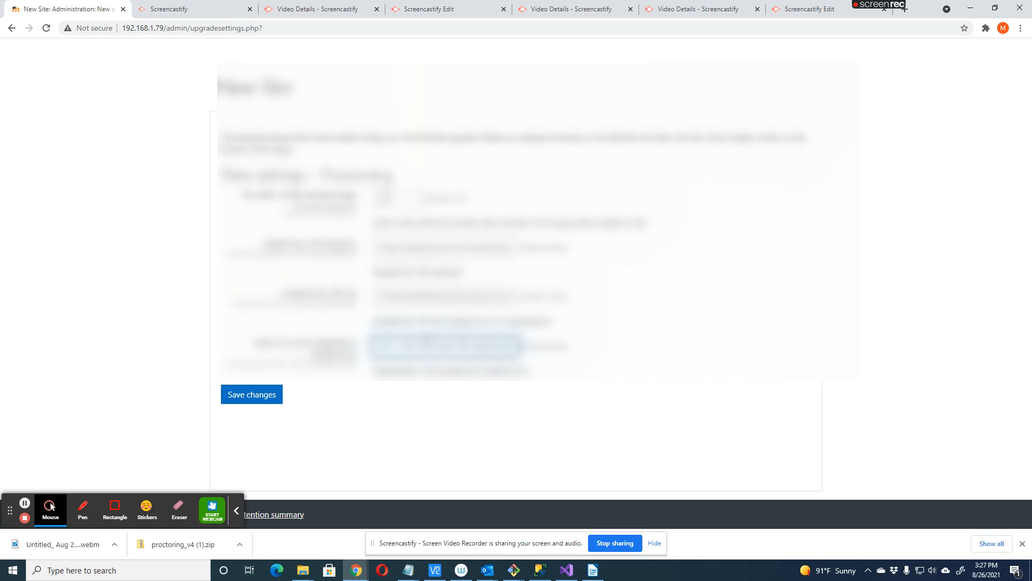
pyautogui.click(268, 395)
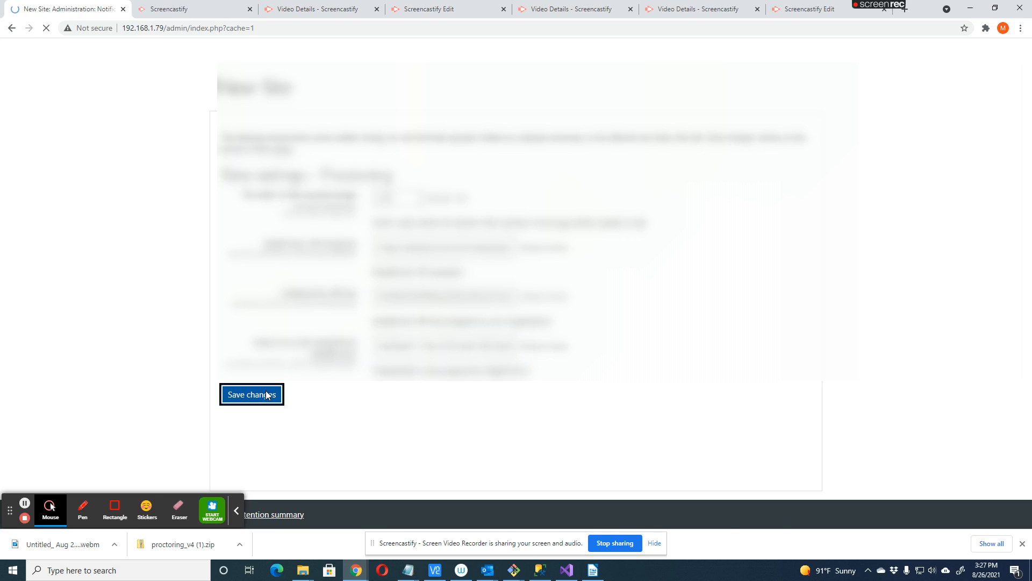